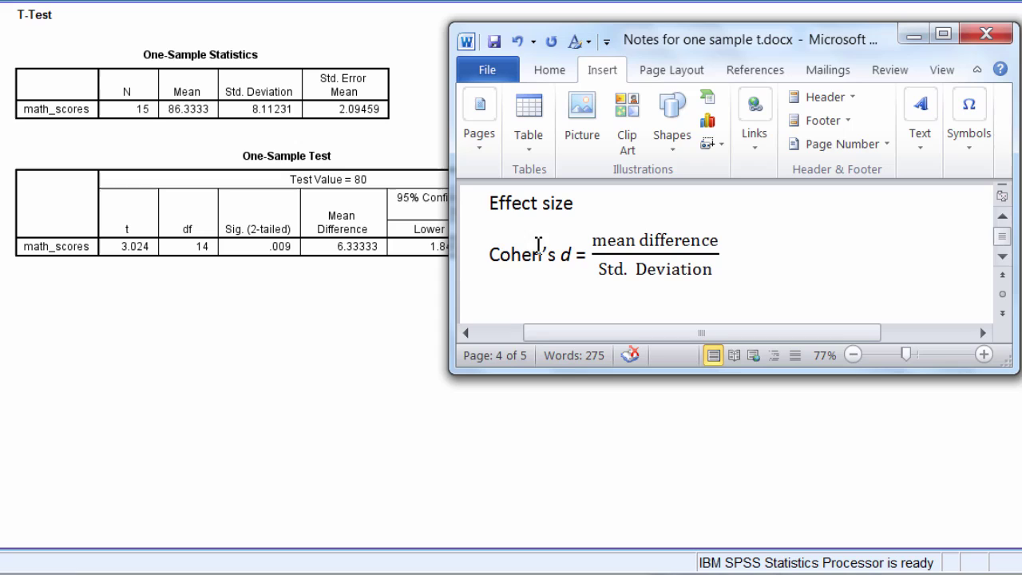
# Highlight the Cohen's d label and formula, then point out the One-Sample Test and Statistics tables.
pyautogui.moveTo(487, 252); pyautogui.dragTo(581, 276)
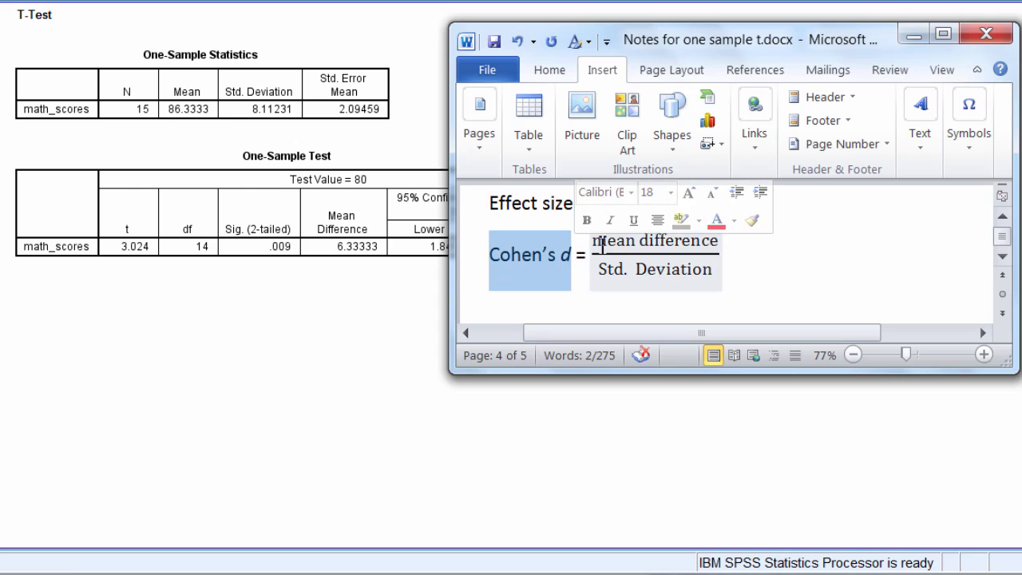
pyautogui.moveTo(602, 245); pyautogui.dragTo(807, 262)
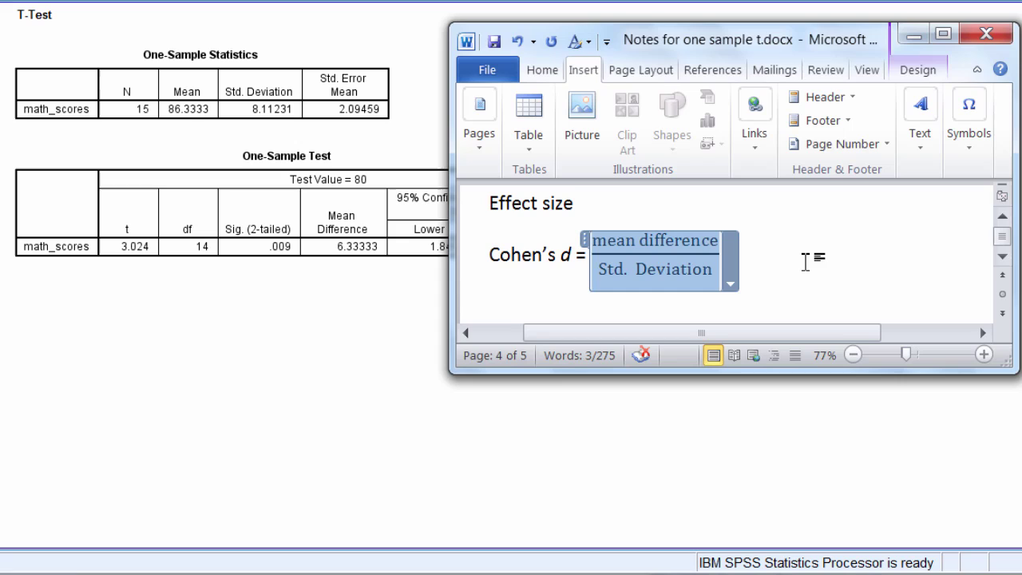
pyautogui.click(345, 255)
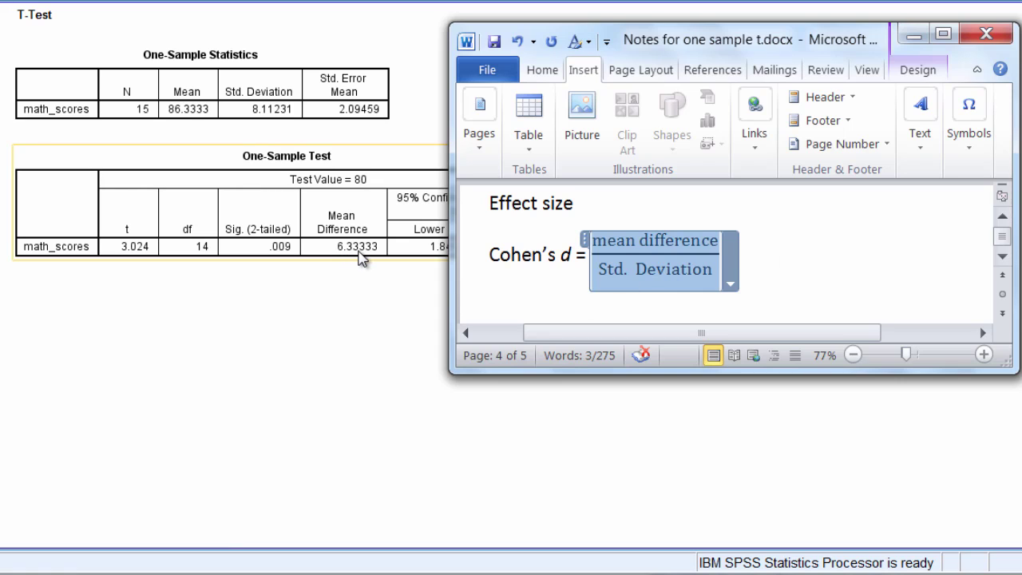
pyautogui.click(249, 290)
pyautogui.click(257, 128)
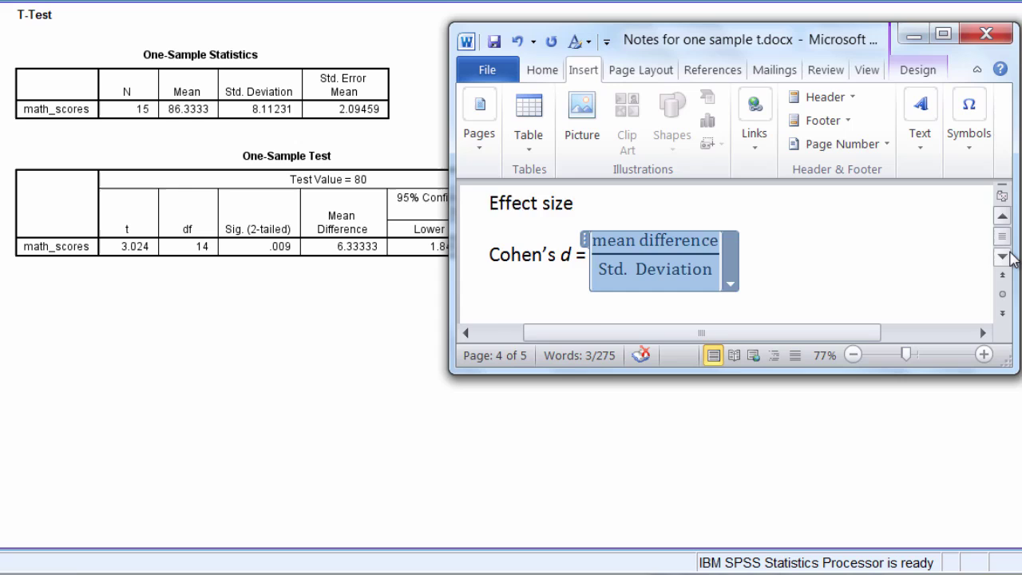
# Scroll to the Cohen's d = 6.33/8.11 calculation and highlight its .78 result.
pyautogui.click(1004, 257)
pyautogui.click(1004, 256)
pyautogui.click(1004, 257)
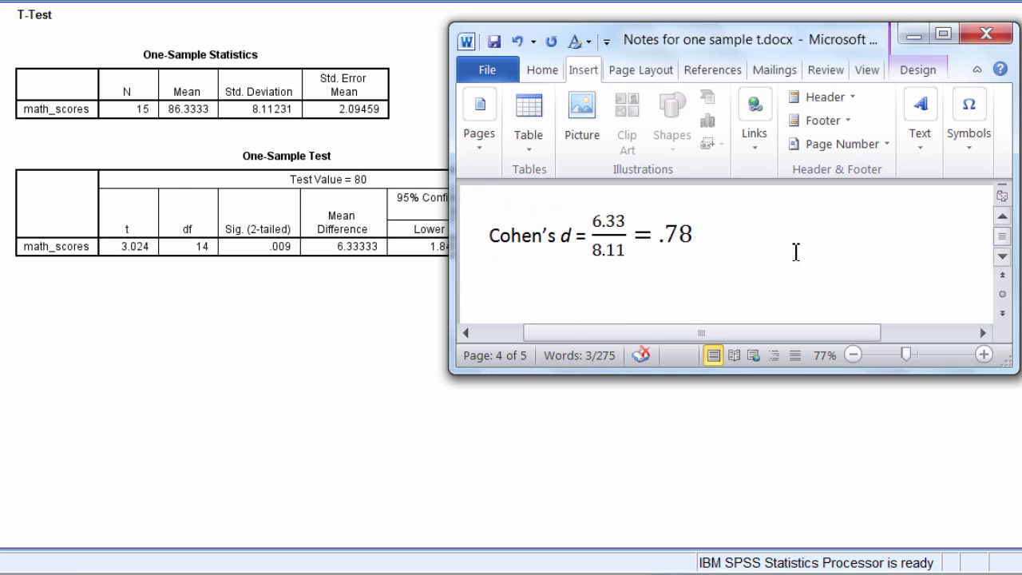
pyautogui.click(587, 254)
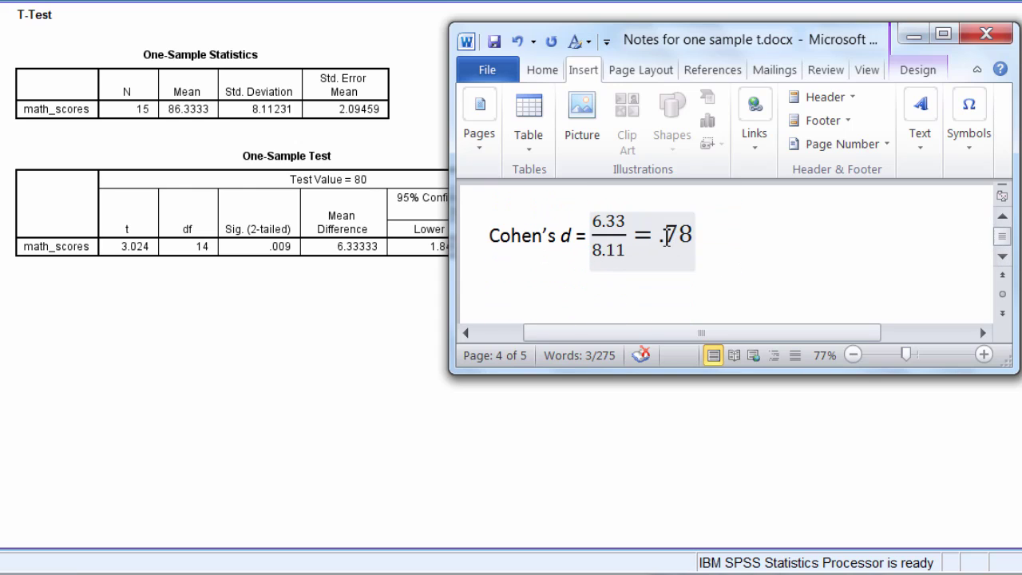
pyautogui.moveTo(661, 238); pyautogui.dragTo(692, 237)
# Scroll to Cohen's guidelines for d and highlight the small = .20 guideline.
pyautogui.scroll(-3, 671, 231)
pyautogui.click(647, 205)
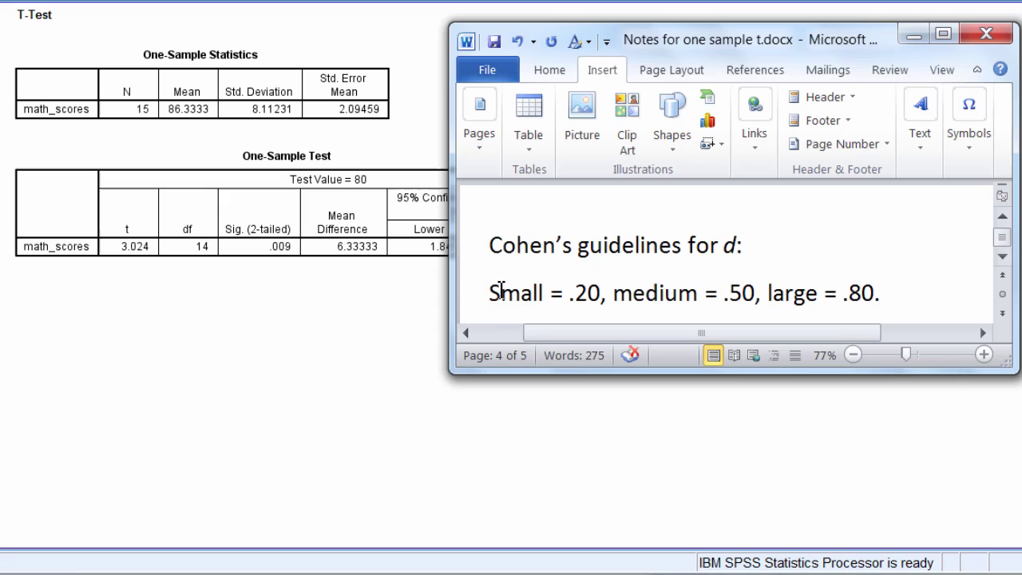
pyautogui.moveTo(501, 291); pyautogui.dragTo(876, 292)
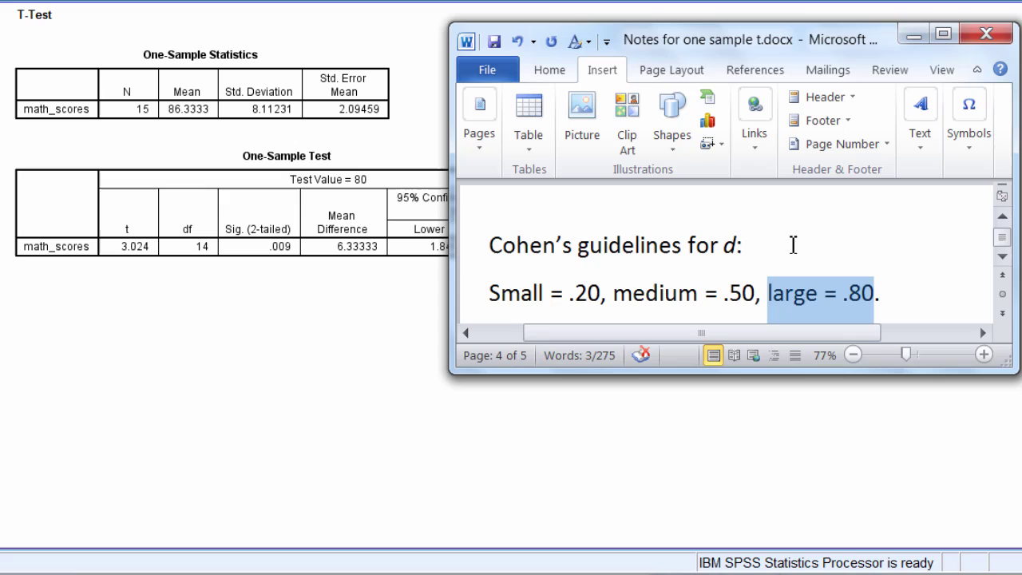
# Type 'd = .78' at the end of the guidelines line, after large = .80.
pyautogui.click(1004, 270)
pyautogui.click(1004, 270)
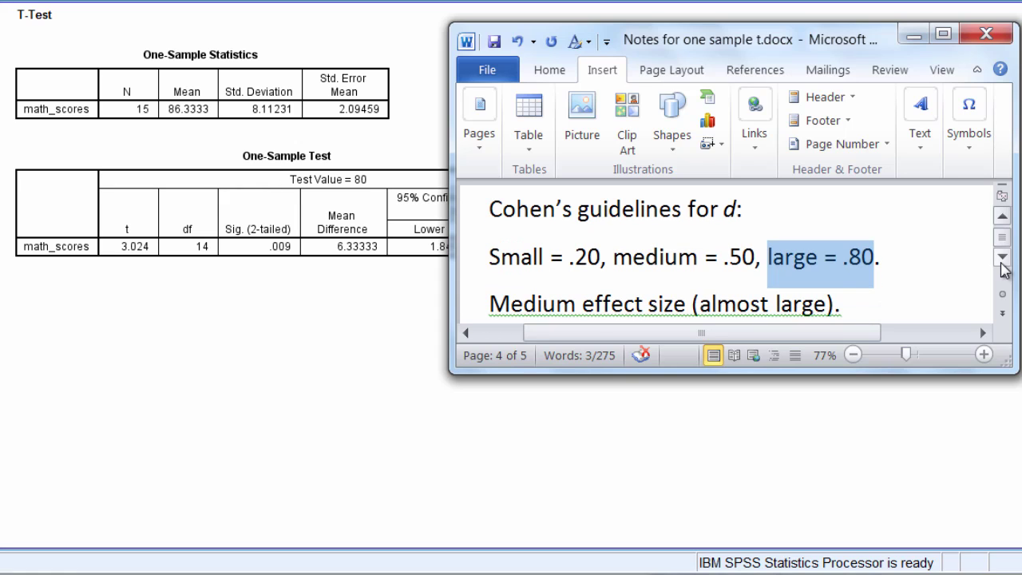
pyautogui.click(929, 265)
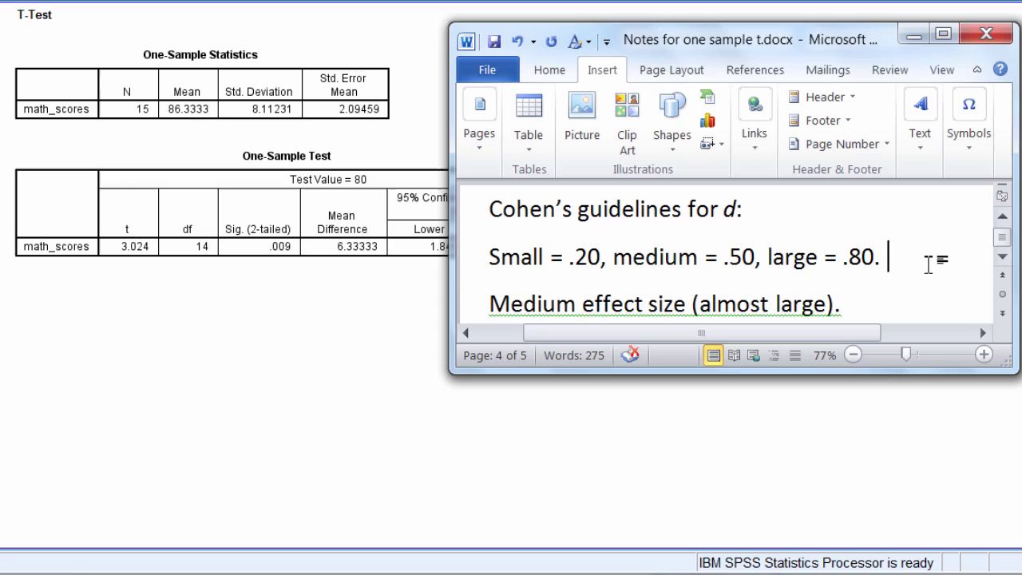
pyautogui.write('d = ')
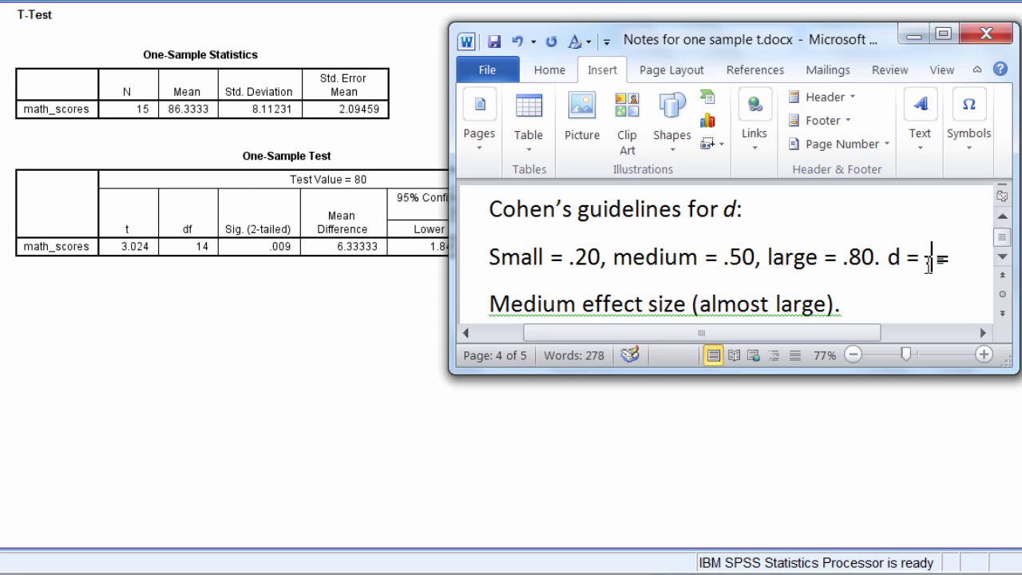
pyautogui.write('.78')
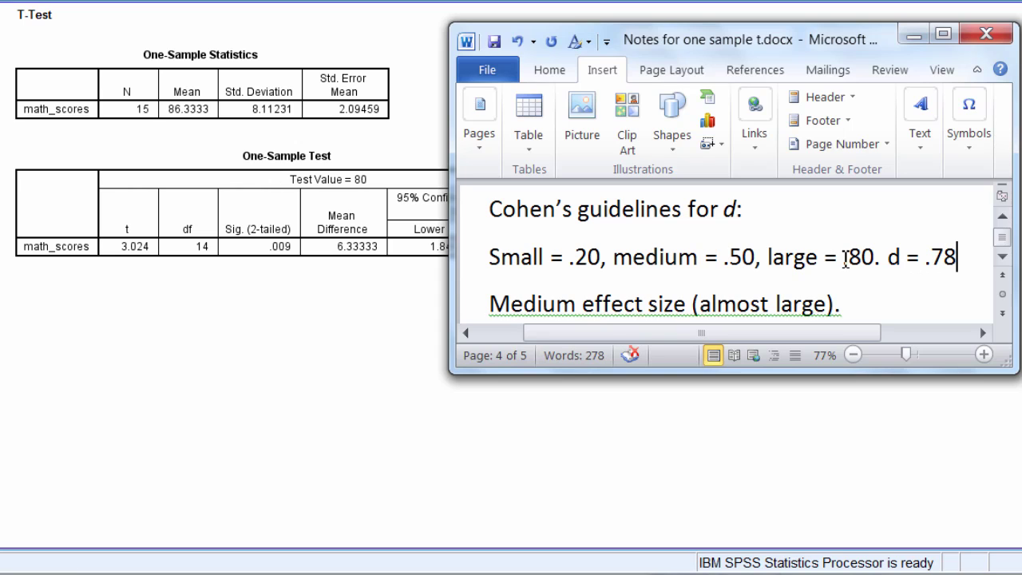
# Compare it with the .80 large cutoff and select the new 'd = .78' text.
pyautogui.moveTo(845, 262); pyautogui.dragTo(875, 264)
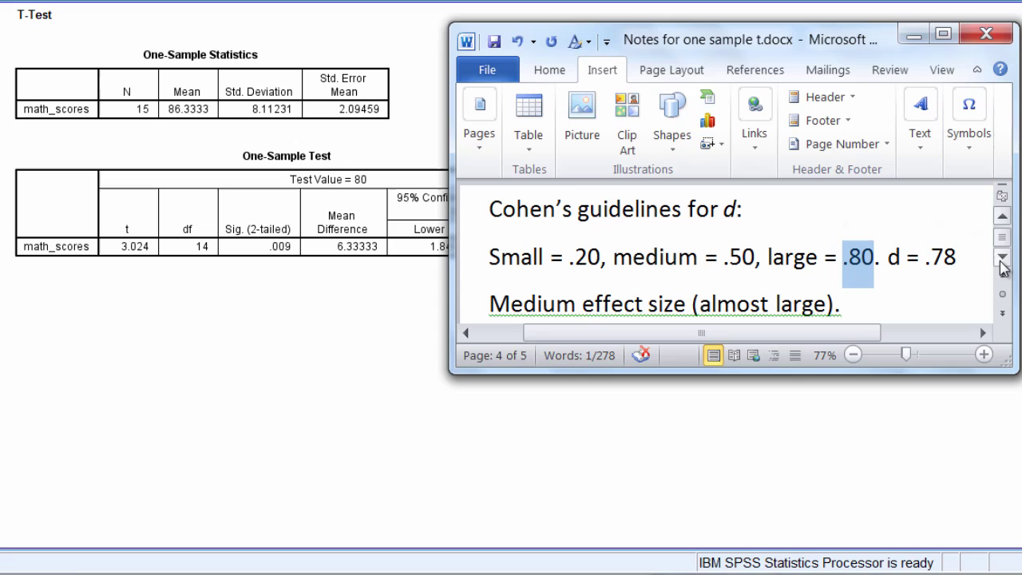
pyautogui.click(893, 260)
pyautogui.moveTo(895, 260); pyautogui.dragTo(966, 262)
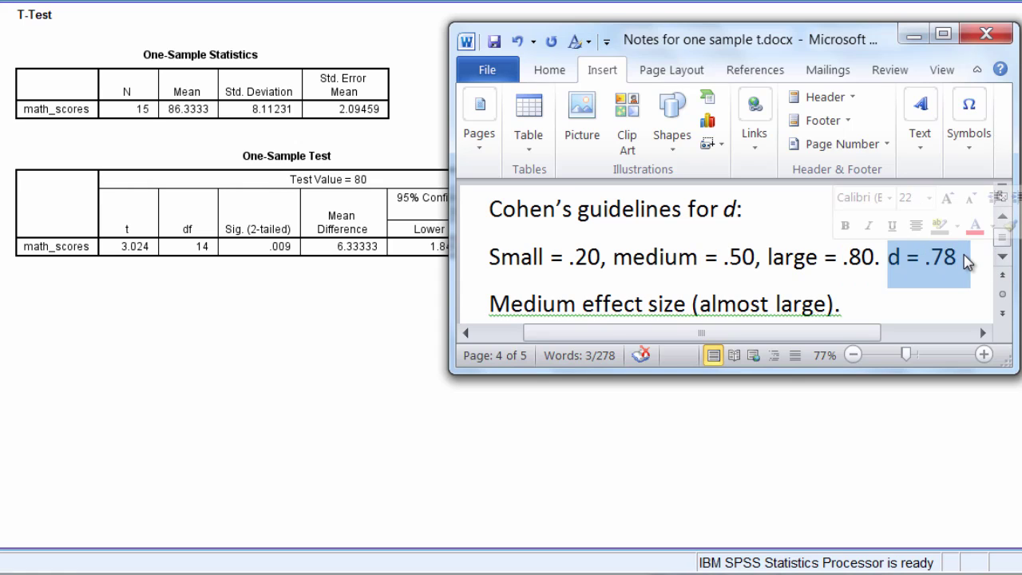
# Underline 'd = .78' and highlight the small .20, medium .50 and large .80 guidelines.
pyautogui.hotkey('ctrl', 'u')
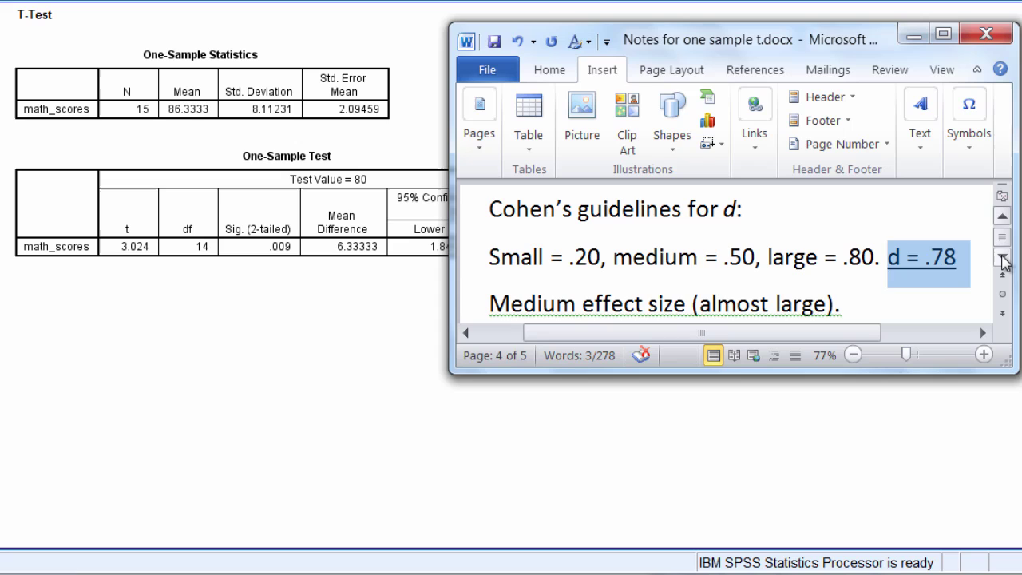
pyautogui.moveTo(490, 257); pyautogui.dragTo(600, 256)
pyautogui.moveTo(662, 256); pyautogui.dragTo(743, 257)
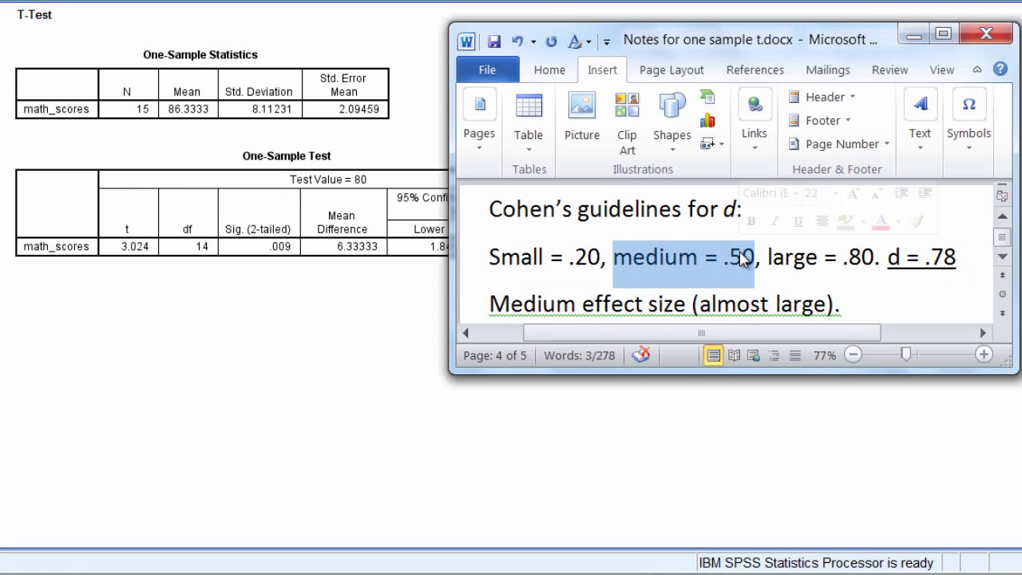
pyautogui.doubleClick(772, 258)
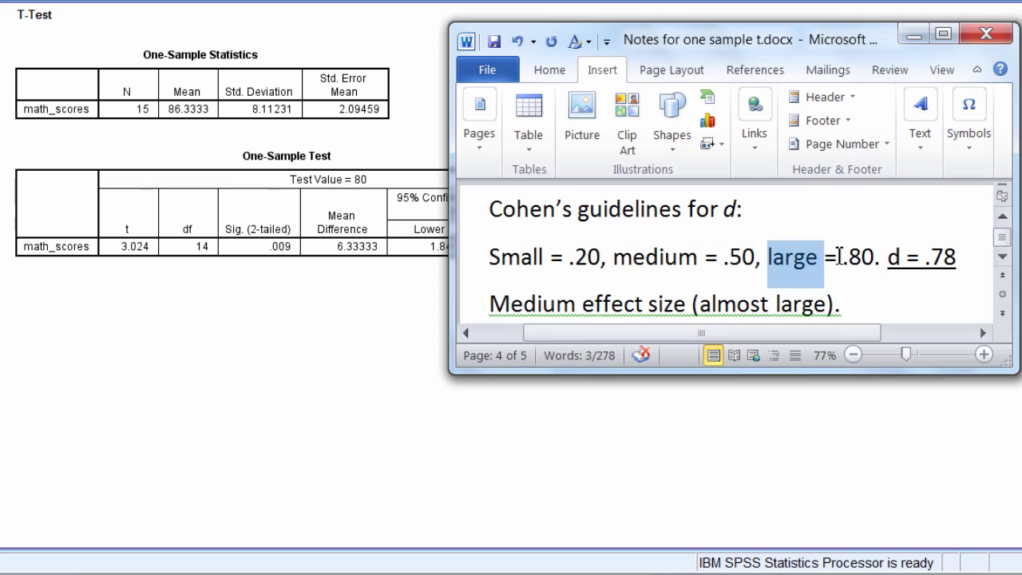
pyautogui.moveTo(838, 257); pyautogui.dragTo(951, 266)
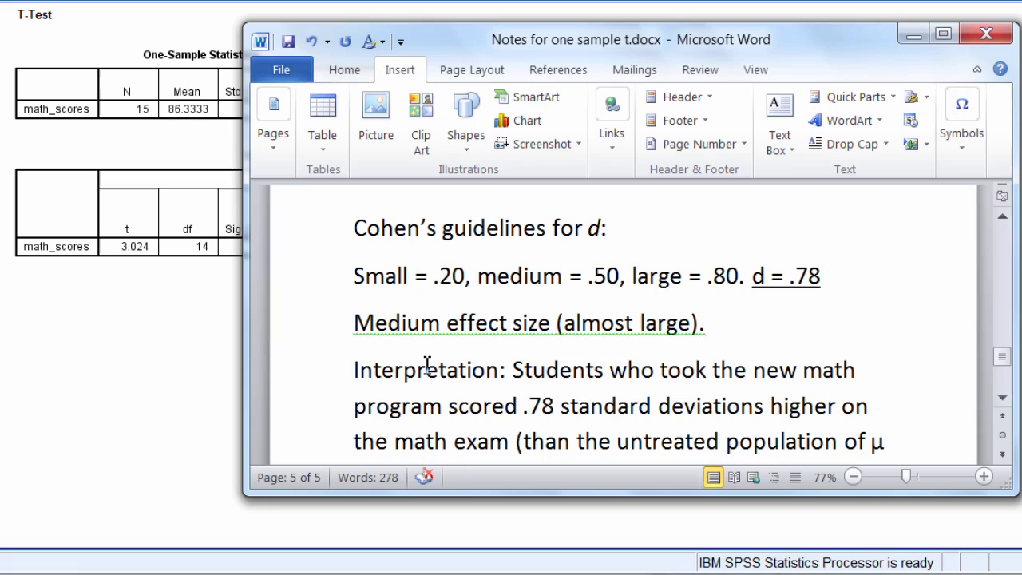
pyautogui.moveTo(519, 375); pyautogui.dragTo(578, 411)
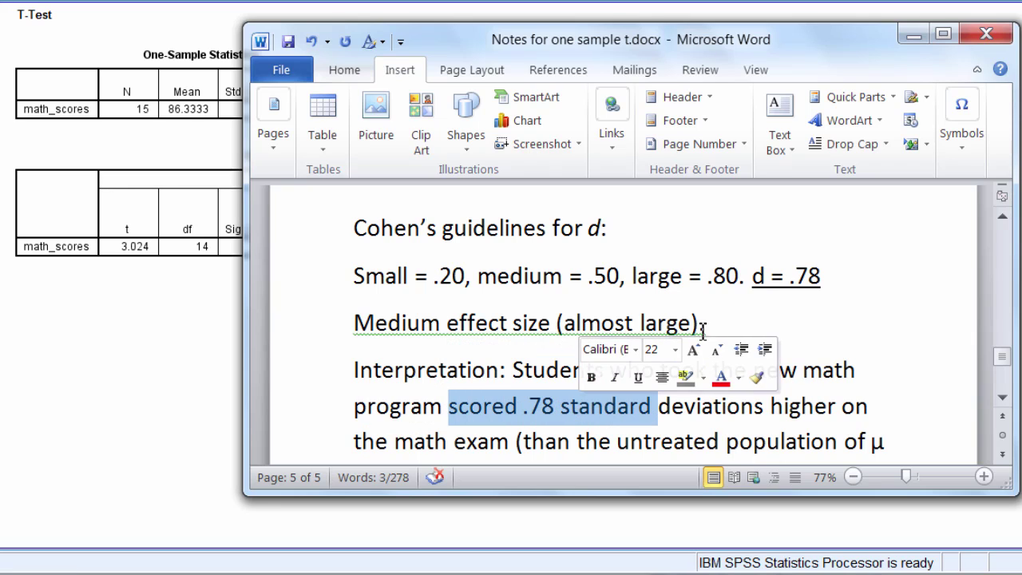
pyautogui.click(489, 408)
pyautogui.moveTo(483, 408); pyautogui.dragTo(517, 441)
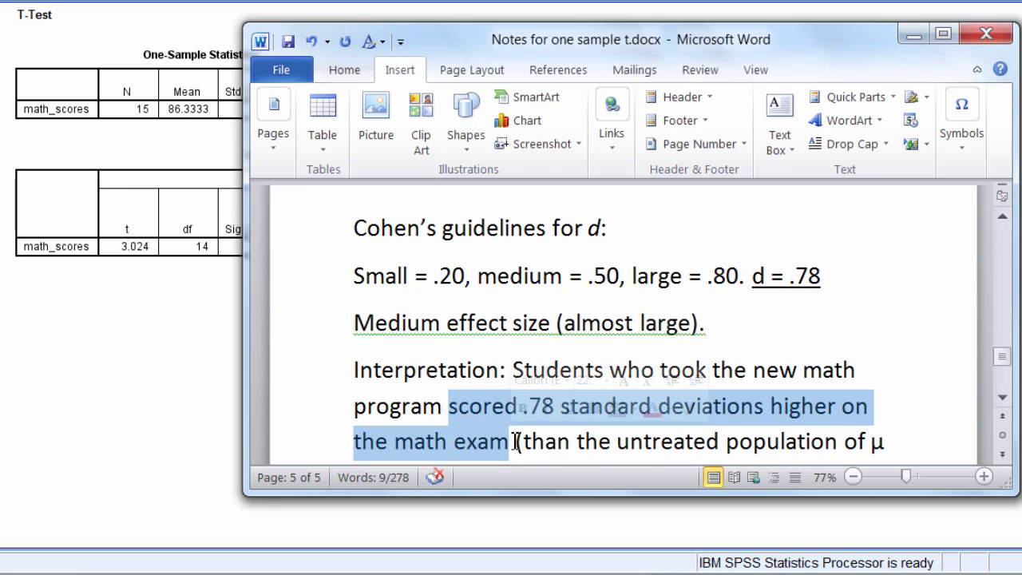
# Select the interpretation sentence stating scores .78 standard deviations above the untreated μ = 80.
pyautogui.click(557, 443)
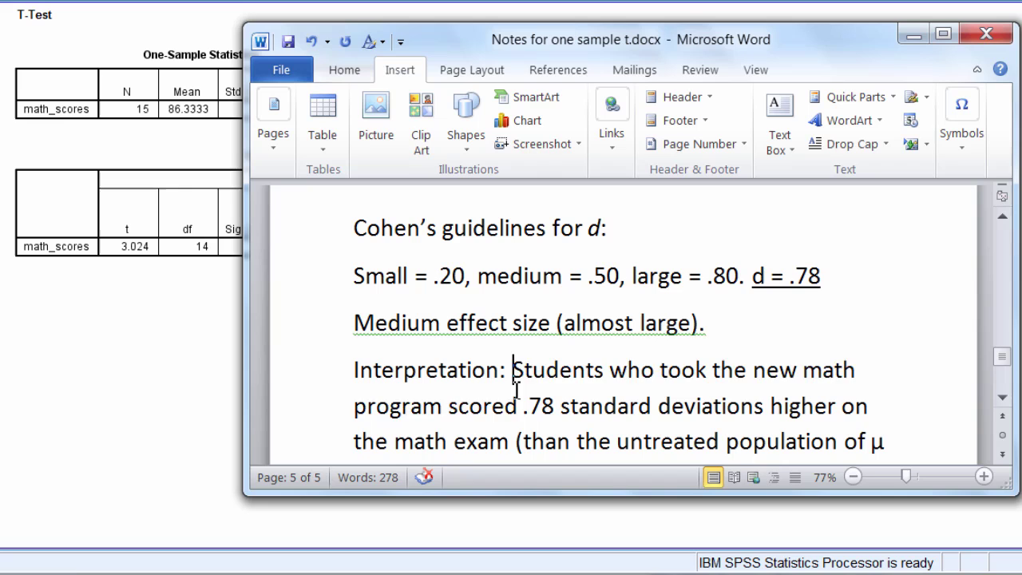
pyautogui.moveTo(513, 370); pyautogui.dragTo(530, 354)
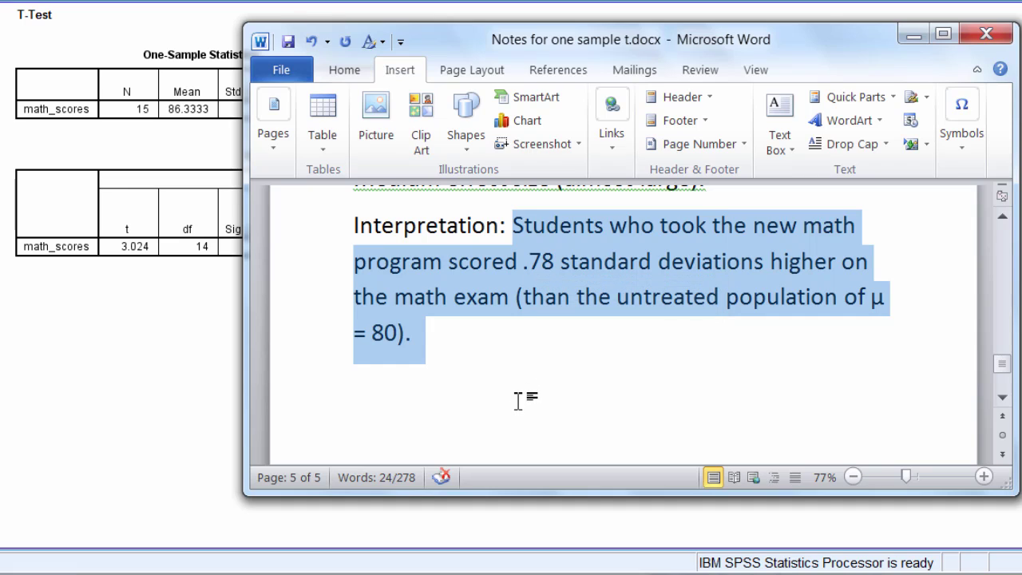